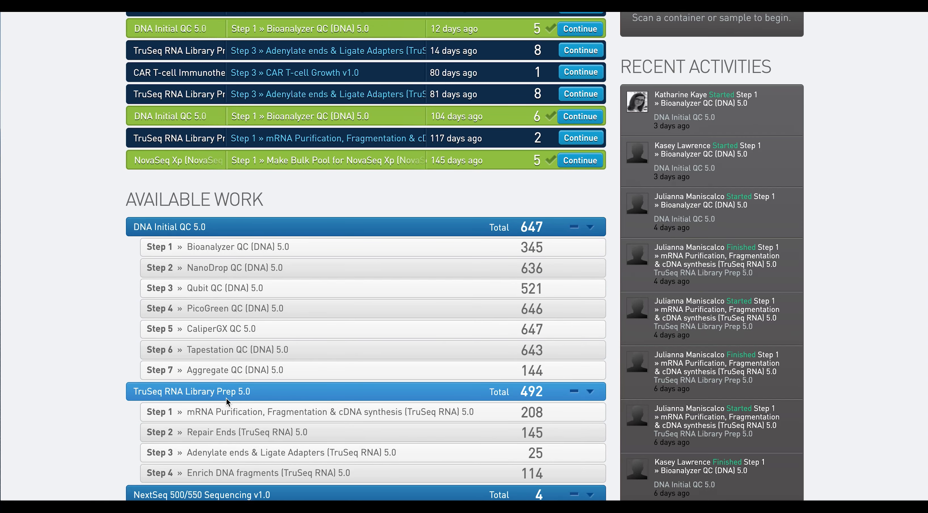
# Add the first four samples of the No Previous Step group to the ice bucket for TruSeq RNA mRNA Purification, Fragmentation & cDNA synthesis.
pyautogui.click(226, 412)
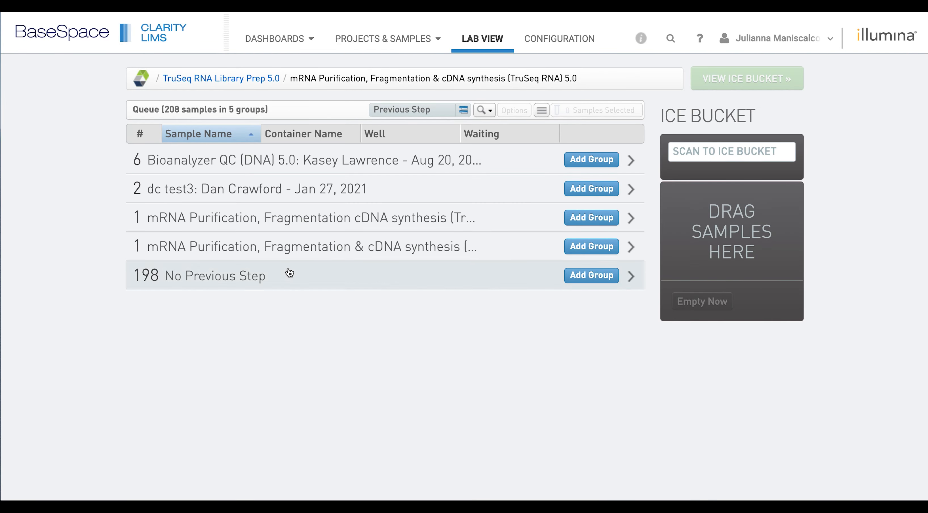
pyautogui.click(307, 277)
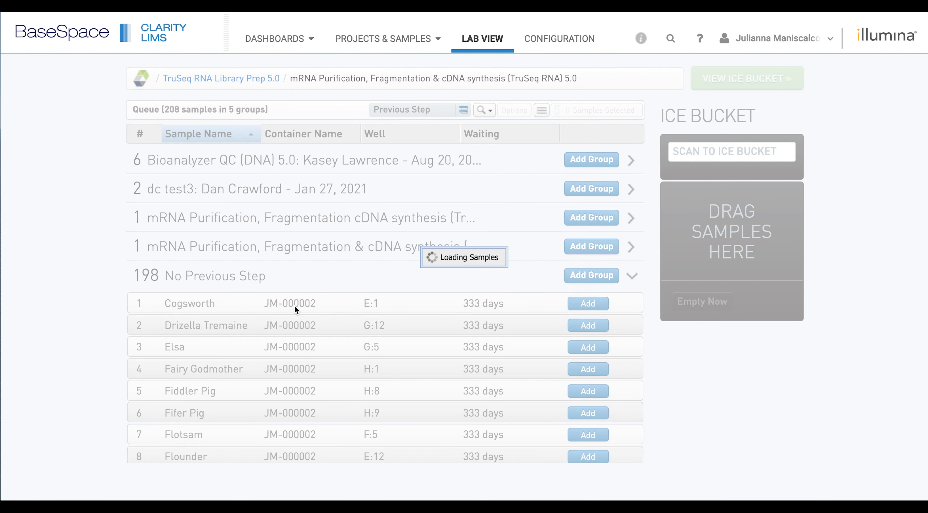
pyautogui.click(287, 303)
pyautogui.keyDown('shift'); pyautogui.click(269, 374); pyautogui.keyUp('shift')
pyautogui.moveTo(269, 374); pyautogui.dragTo(760, 254)
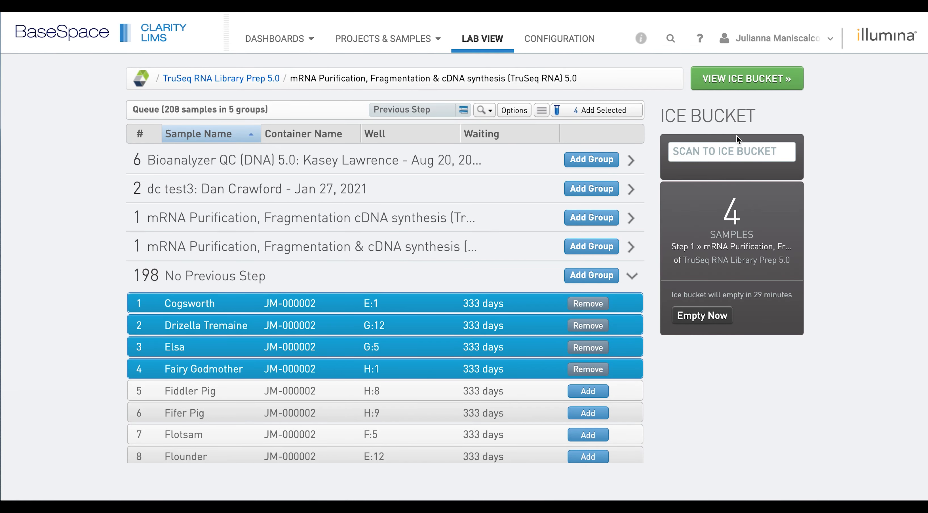
# Review the ice bucket, choose 96 well plate as the destination container and begin work on the samples.
pyautogui.click(735, 88)
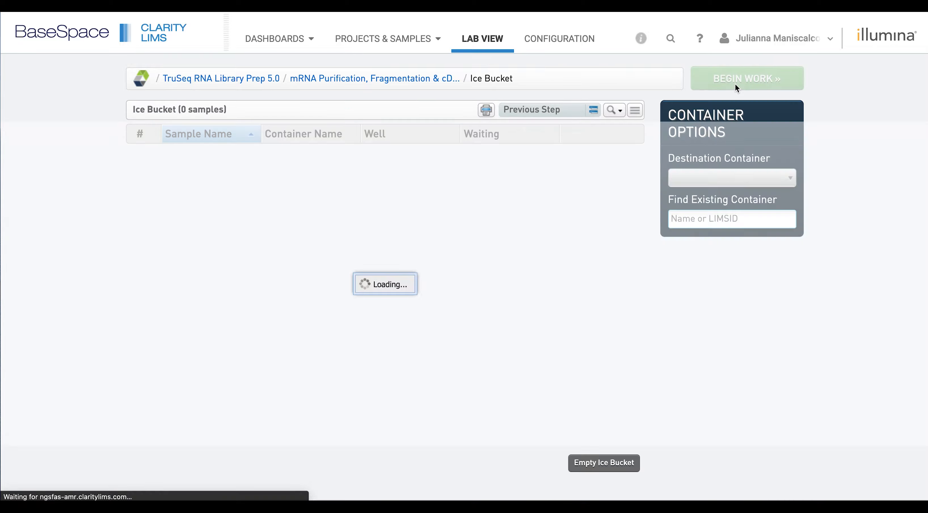
pyautogui.click(687, 177)
pyautogui.click(695, 207)
pyautogui.click(763, 78)
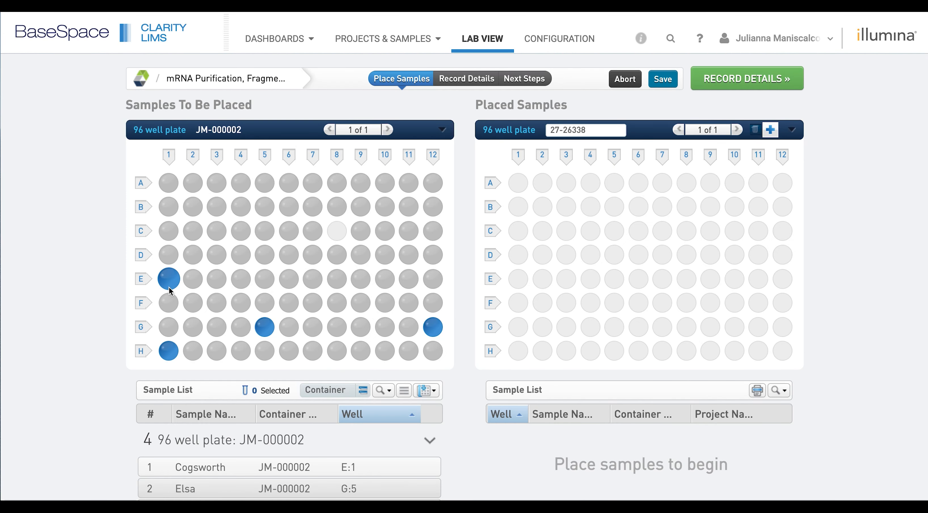
# Place all four samples into wells A1 to D1 of the destination plate and copy the plate's name.
pyautogui.click(169, 287)
pyautogui.press('super+a')
pyautogui.moveTo(169, 283); pyautogui.dragTo(521, 185)
pyautogui.click(569, 129)
pyautogui.hotkey('ctrl', 'c')
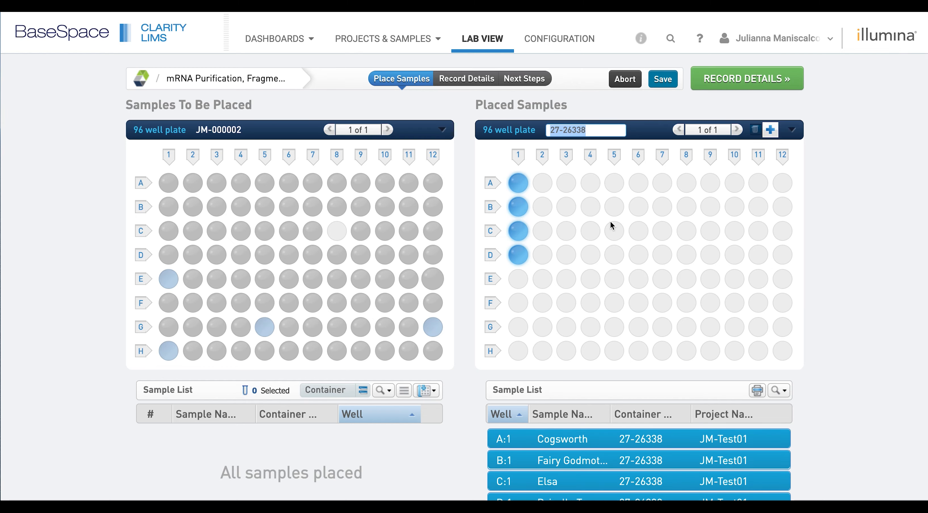
# In the record details, assign lot KK 001 to AMPure XP Beads, JM-03 to TruSeq RNA Sample Prep Kit and JM-02 to SuperScript II Reverse Transcriptase.
pyautogui.click(735, 80)
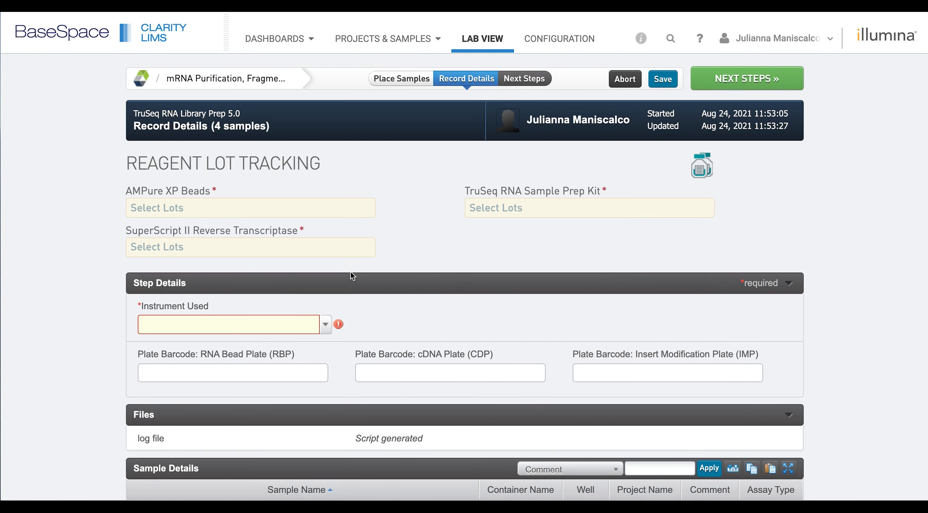
pyautogui.click(331, 209)
pyautogui.click(322, 227)
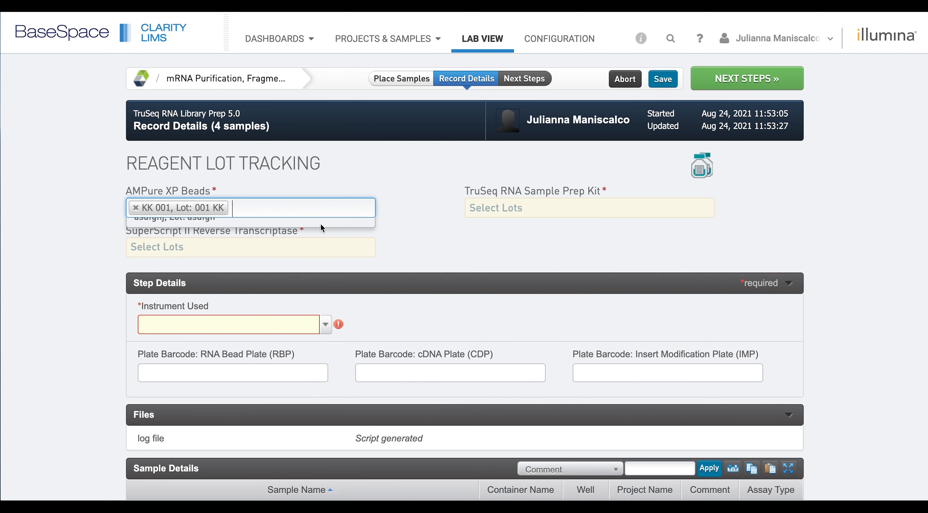
pyautogui.click(590, 208)
pyautogui.click(504, 223)
pyautogui.click(264, 249)
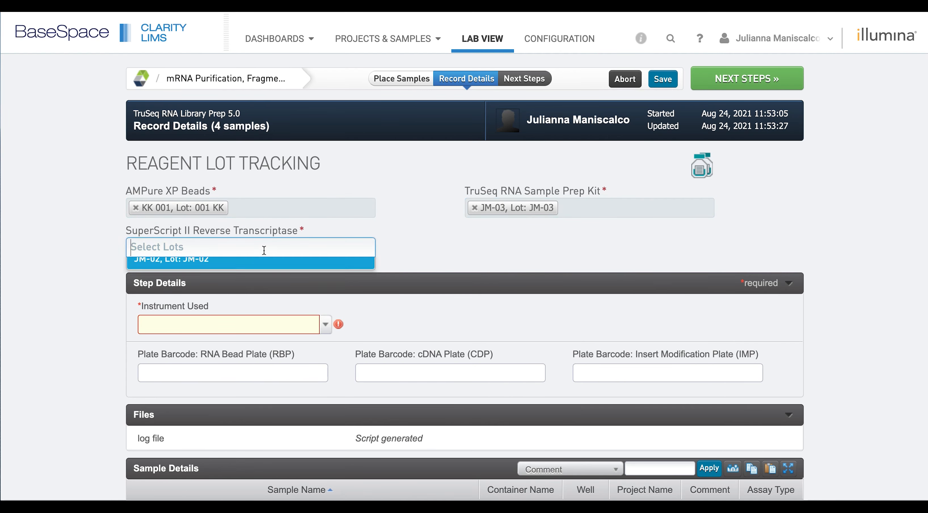
pyautogui.click(261, 262)
# Set the instrument used to Hamilton Star Hamilton2 and proceed to assigning next steps.
pyautogui.click(326, 324)
pyautogui.click(234, 342)
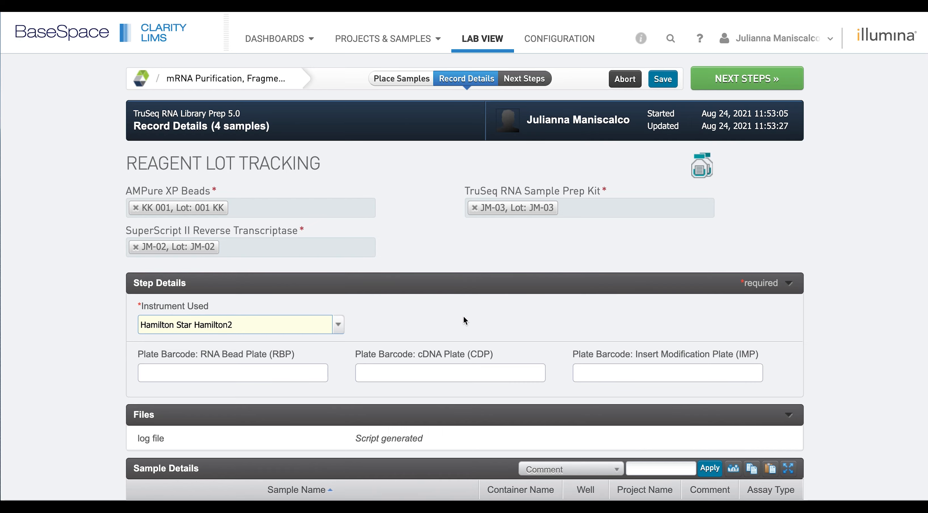
pyautogui.scroll(-3, 468, 316)
pyautogui.scroll(3, 467, 316)
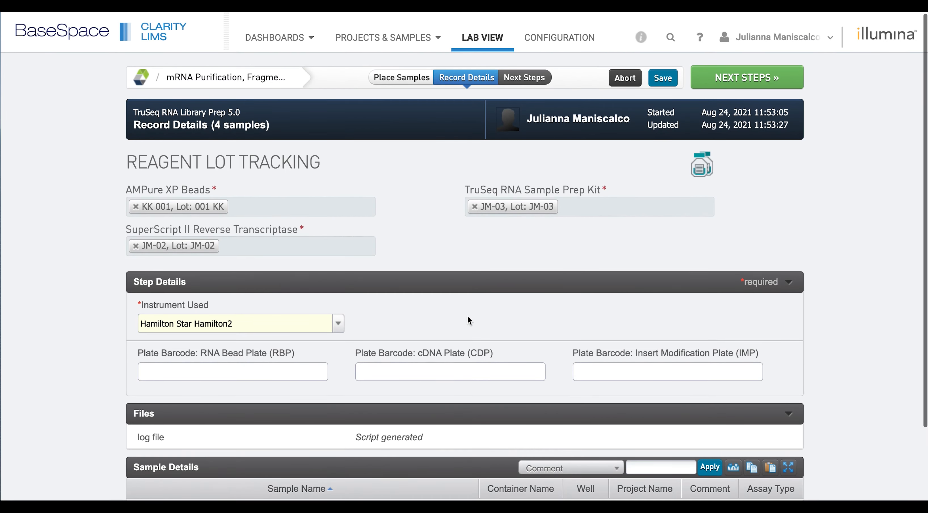
pyautogui.click(724, 79)
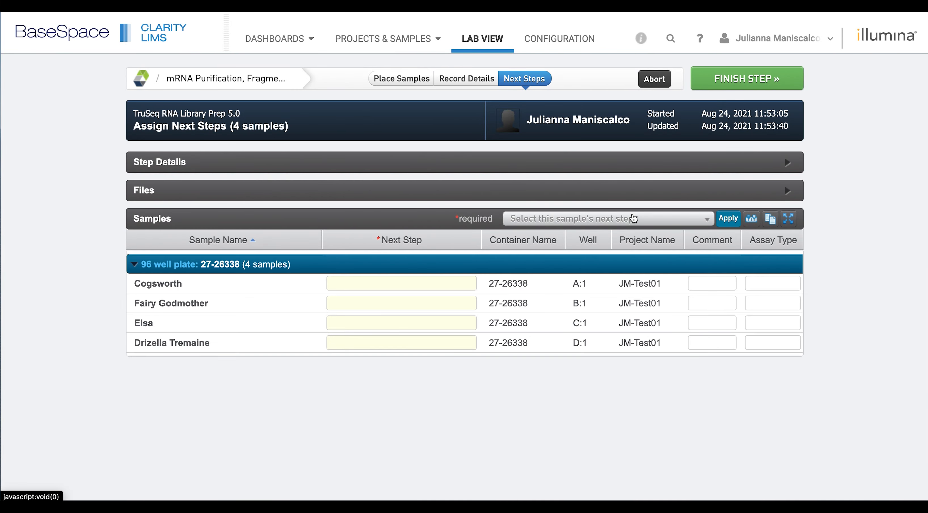
# Assign Repair Ends (TruSeq RNA) 5.0 as the next step for all four samples and finish the step.
pyautogui.click(595, 220)
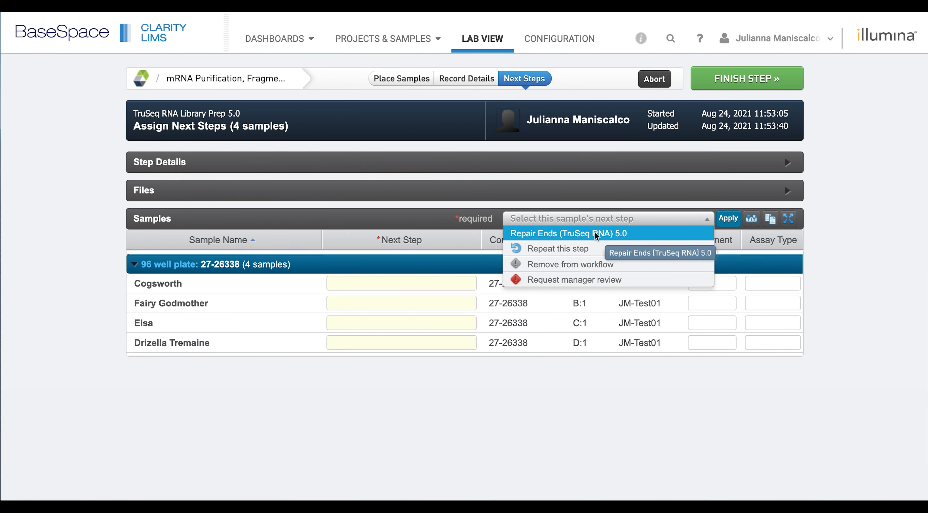
pyautogui.click(595, 234)
pyautogui.click(728, 218)
pyautogui.click(712, 85)
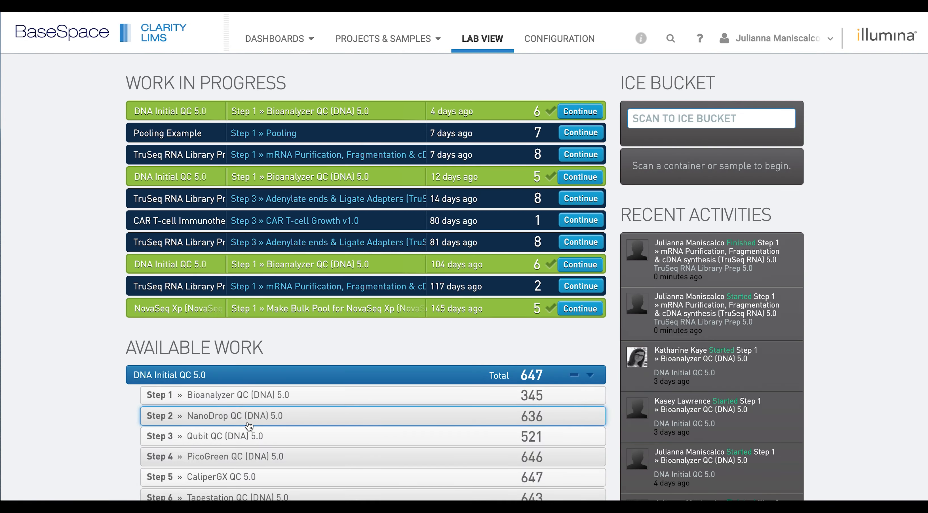
# Open the Repair Ends (TruSeq RNA) 5.0 queue, group it by container and filter it with the copied plate name 27-26338.
pyautogui.scroll(-5, 248, 426)
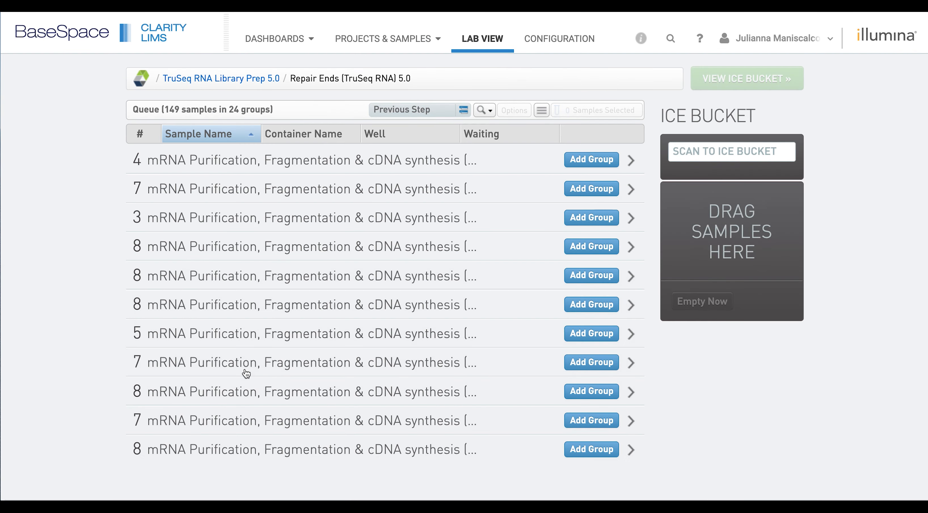
pyautogui.click(429, 110)
pyautogui.click(428, 151)
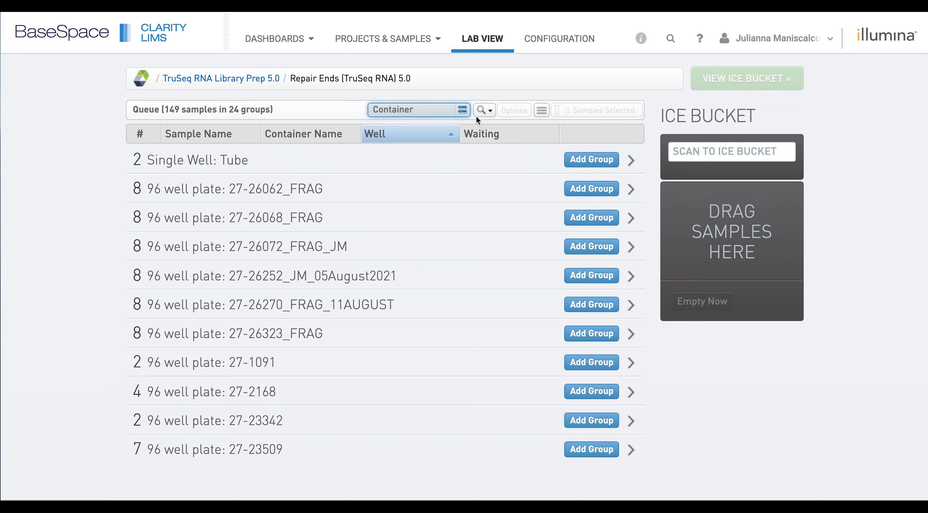
pyautogui.click(481, 111)
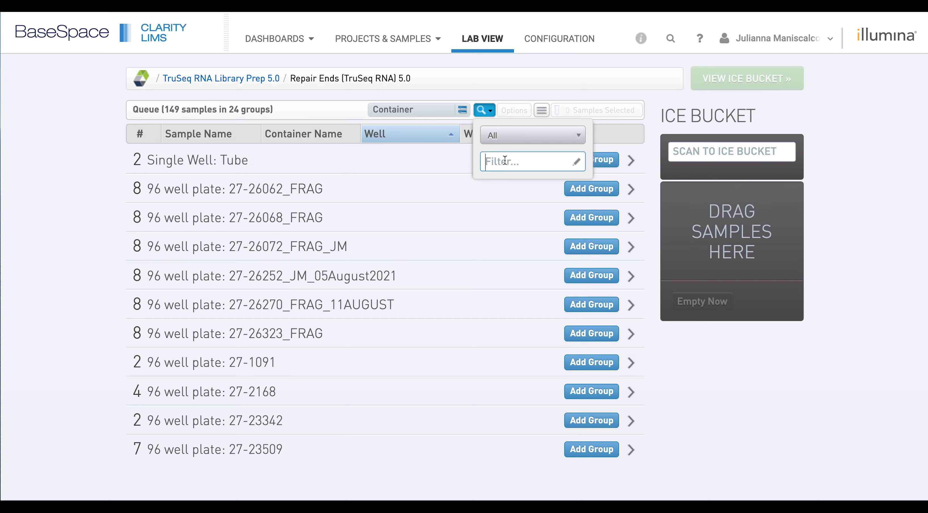
pyautogui.hotkey('ctrl', 'v')
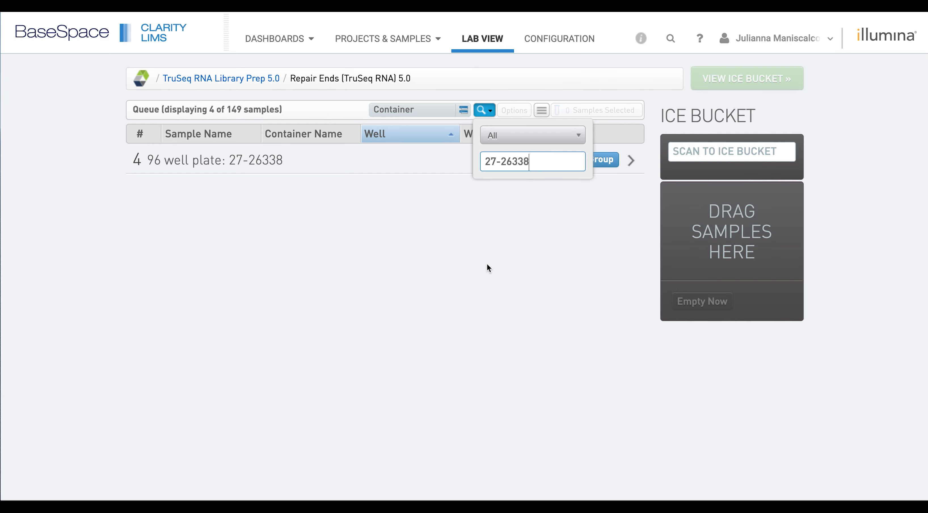
pyautogui.click(487, 264)
# Add the whole 27-26338 plate group to the ice bucket and open the ice bucket.
pyautogui.click(402, 167)
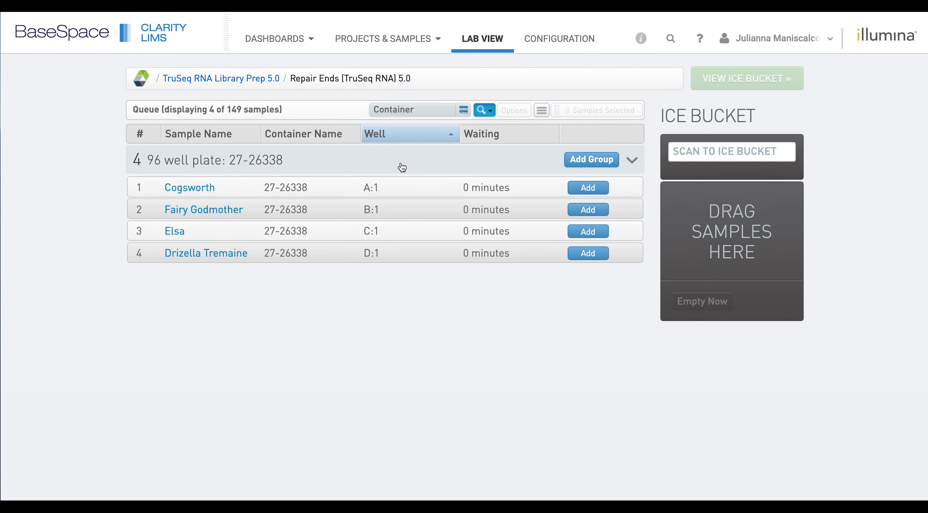
pyautogui.click(580, 164)
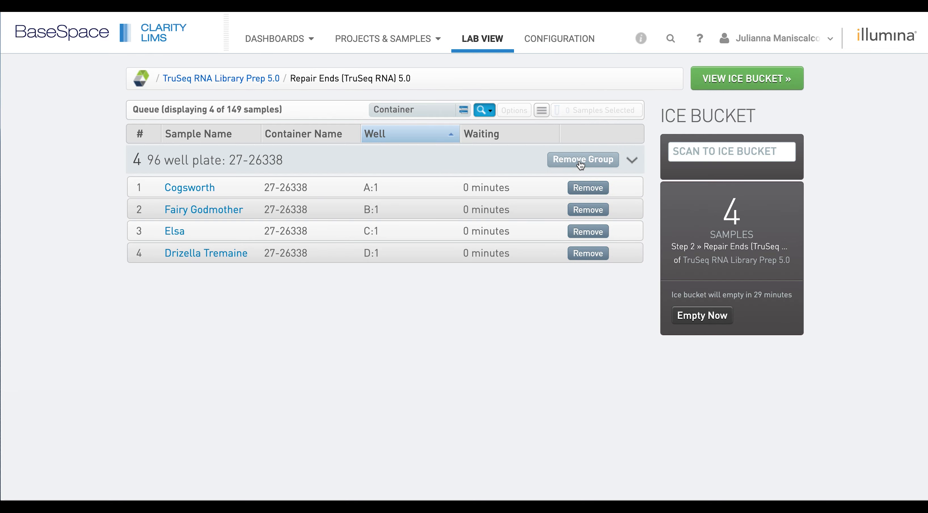
pyautogui.click(735, 80)
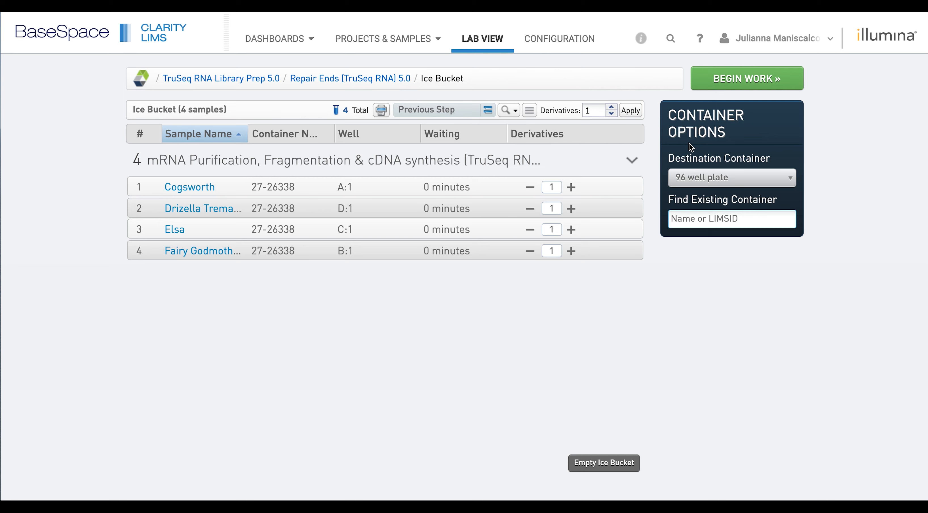
# Select the existing container 27-26338 as the destination plate and begin work on the samples.
pyautogui.click(699, 226)
pyautogui.hotkey('ctrl', 'v')
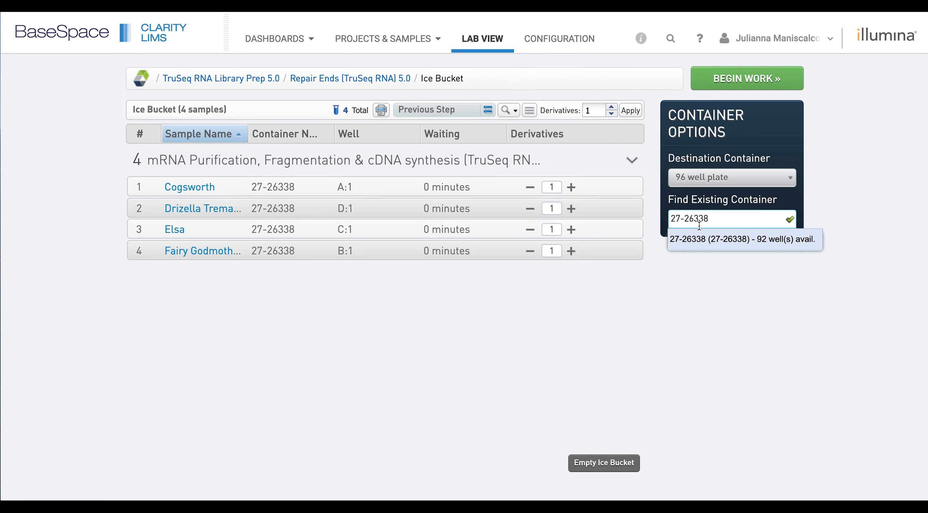
pyautogui.click(703, 239)
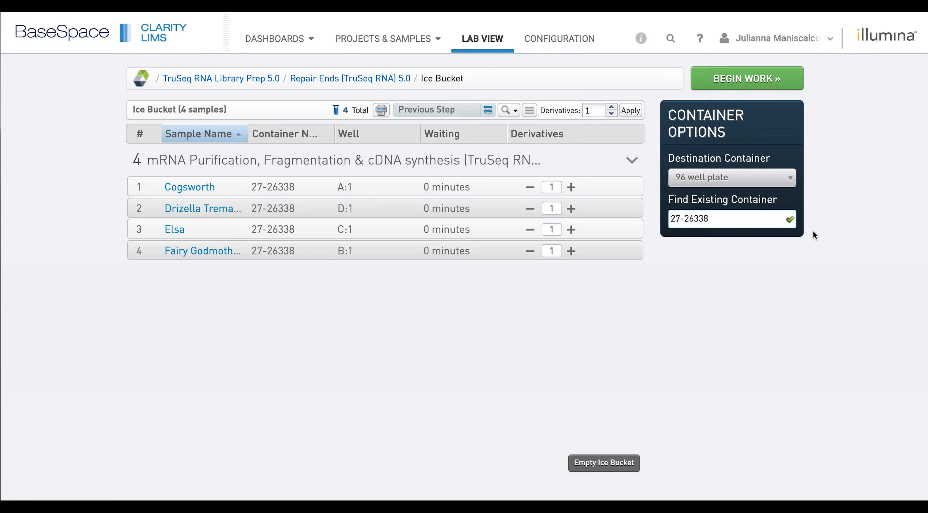
pyautogui.click(745, 79)
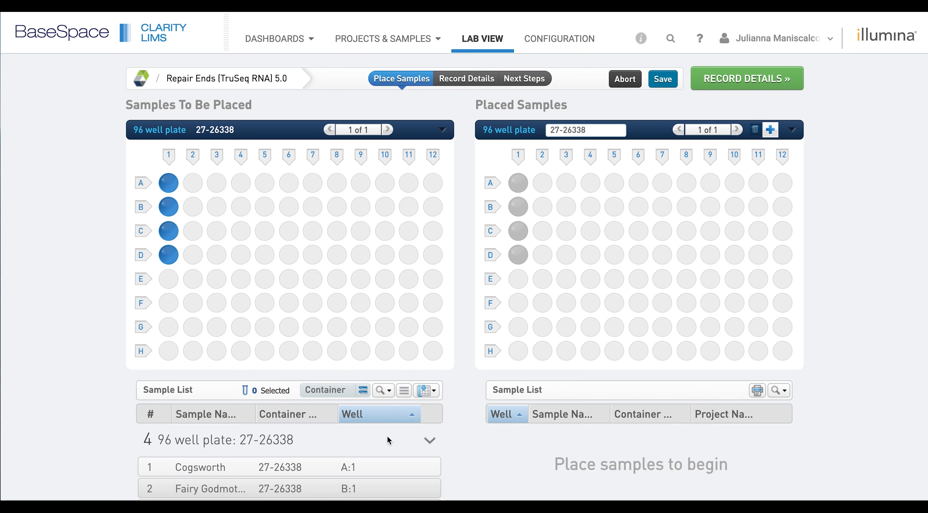
# Place all four samples into wells A2 to D2 of the same plate and proceed to recording details.
pyautogui.click(171, 191)
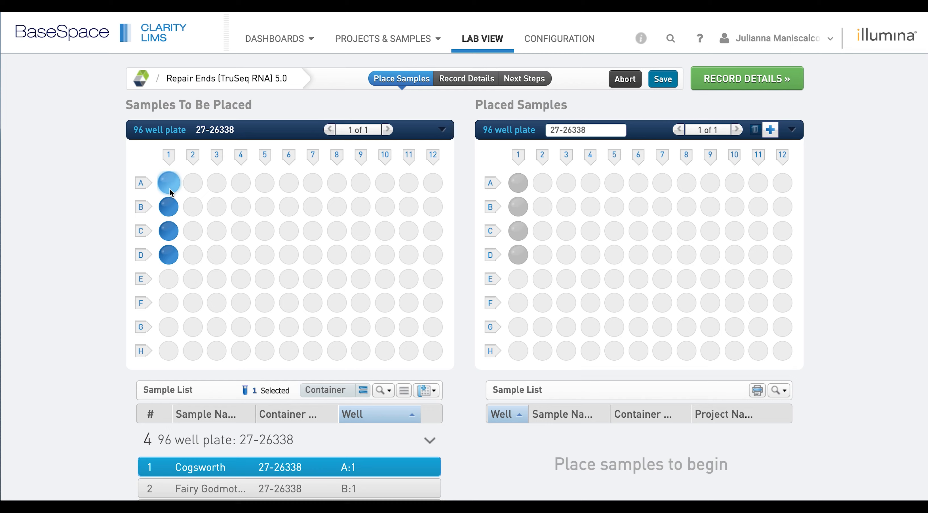
pyautogui.hotkey('ctrl', 'a')
pyautogui.moveTo(171, 193); pyautogui.dragTo(544, 183)
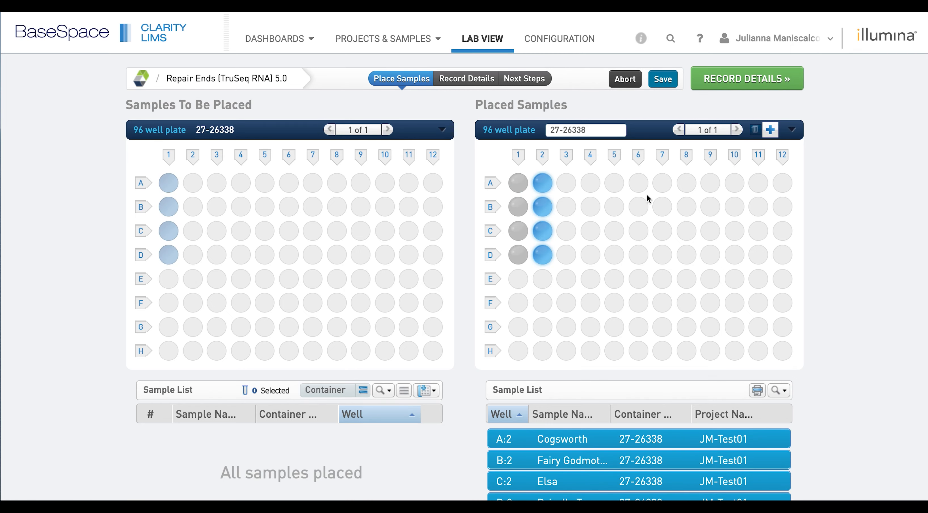
pyautogui.click(741, 77)
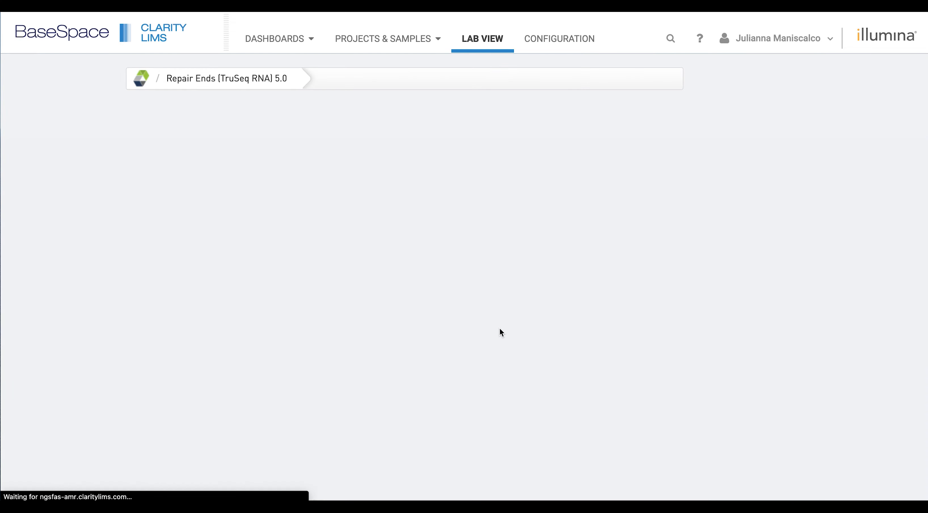